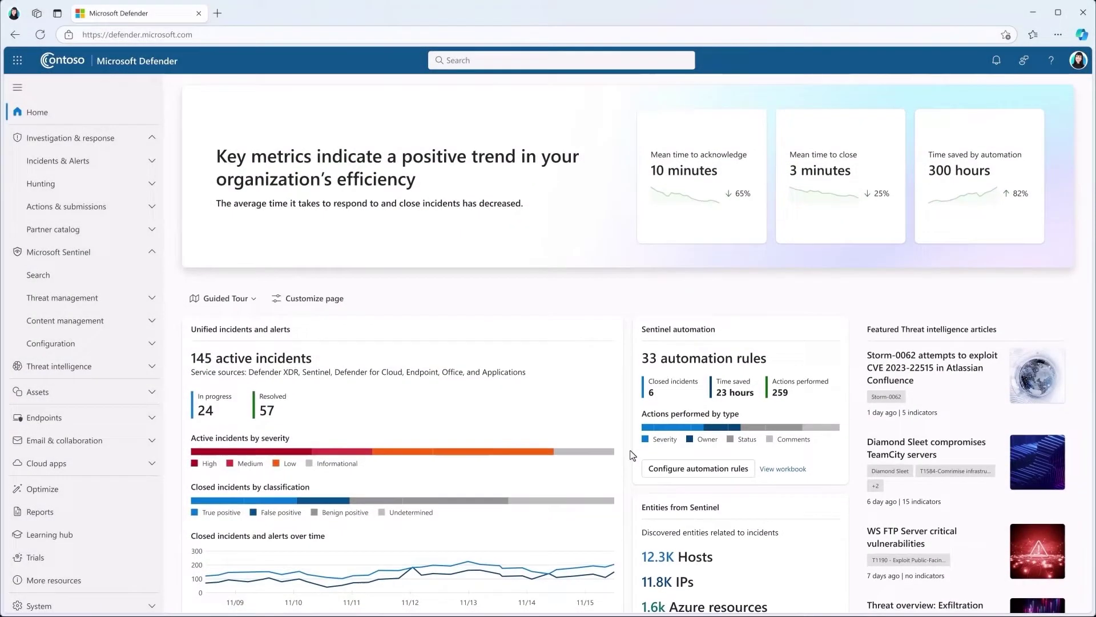
scroll(632, 455, down, 3)
scroll(632, 455, down, 3)
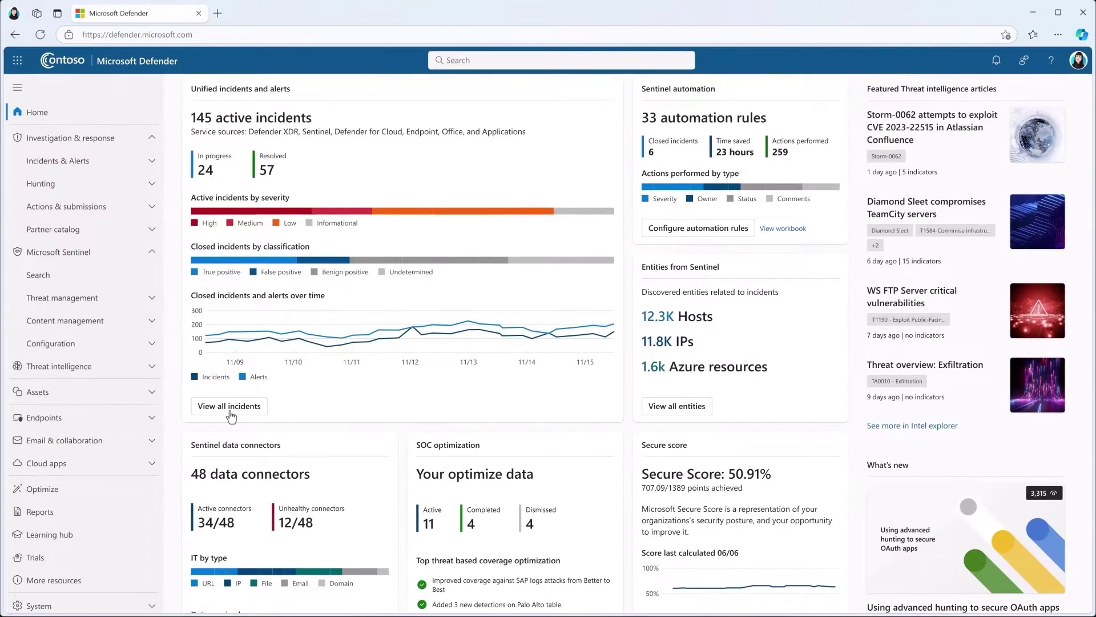
- View the full Incident Queue from the Unified incidents and alerts card
click(230, 406)
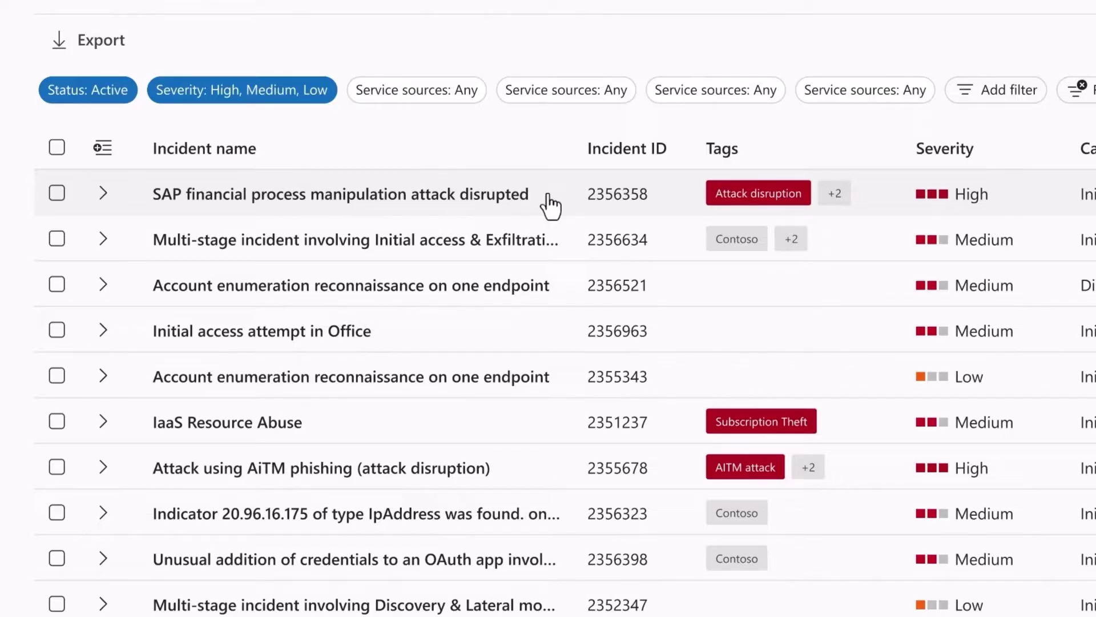
- Open the 'SAP financial process manipulation attack disrupted' incident from the queue
click(520, 202)
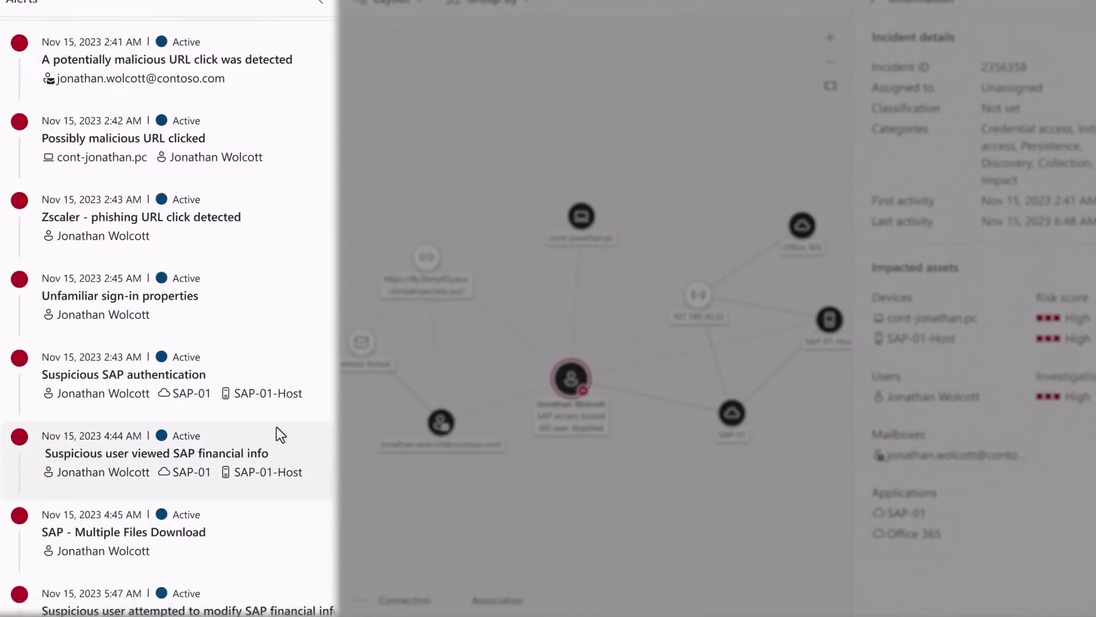
scroll(276, 426, down, 2)
scroll(287, 242, down, 2)
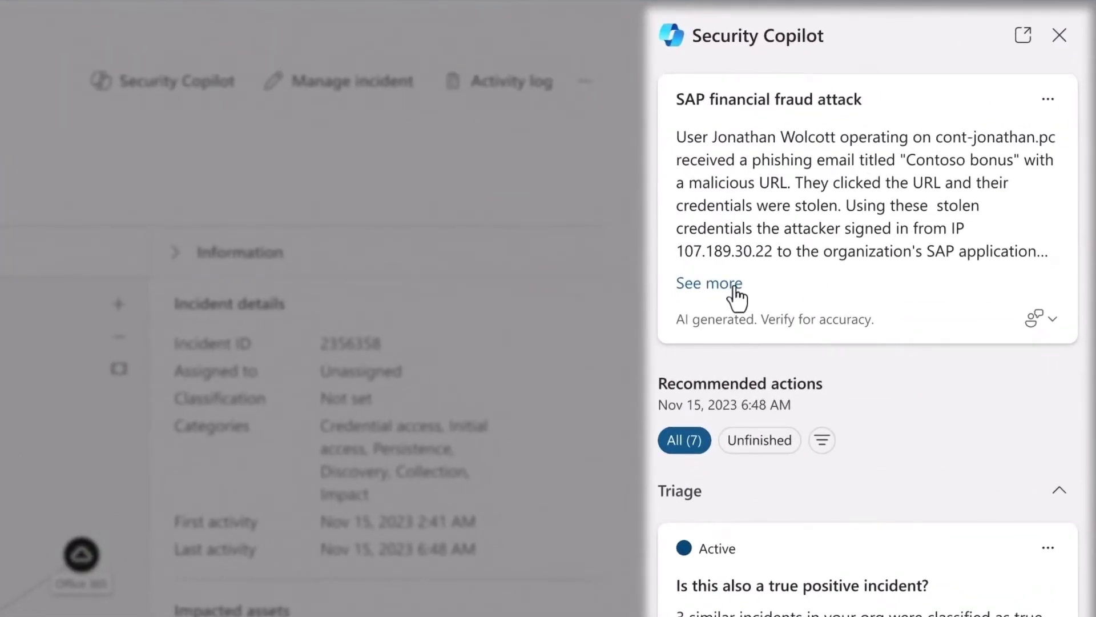
- Expand Copilot's full incident story and classify it as BEC financial fraud multi-stage attack
click(735, 291)
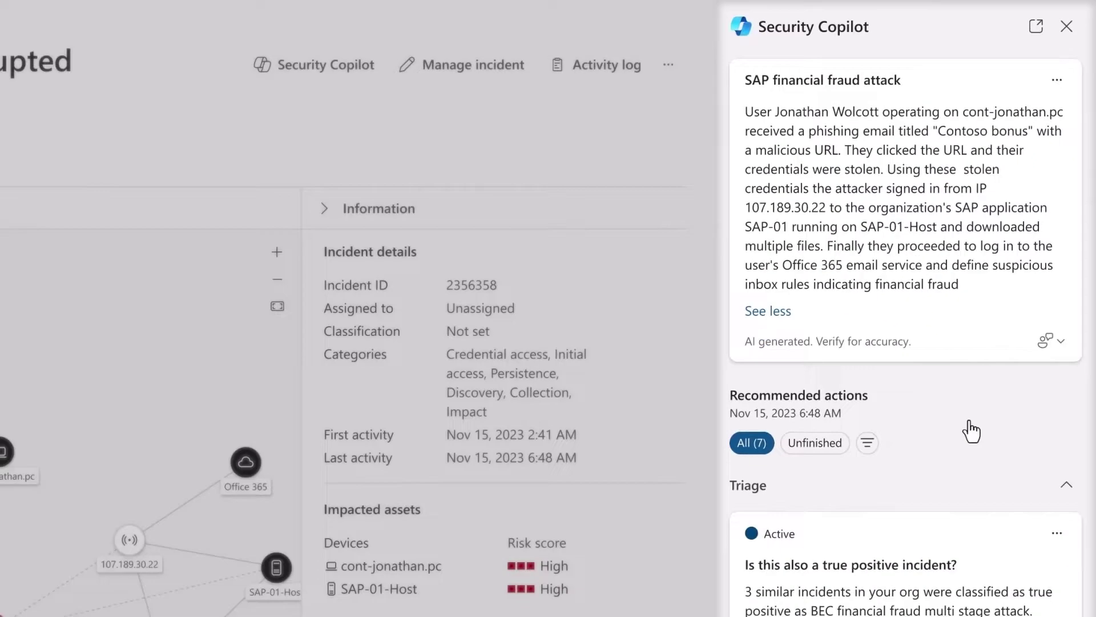
scroll(1001, 513, down, 4)
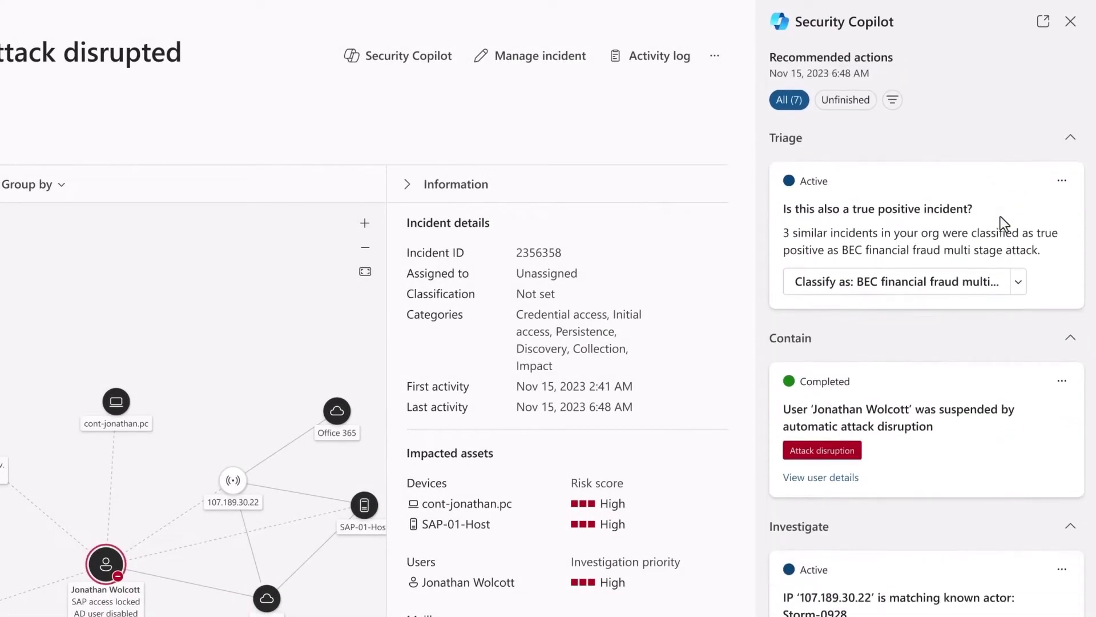
click(971, 286)
scroll(999, 496, down, 2)
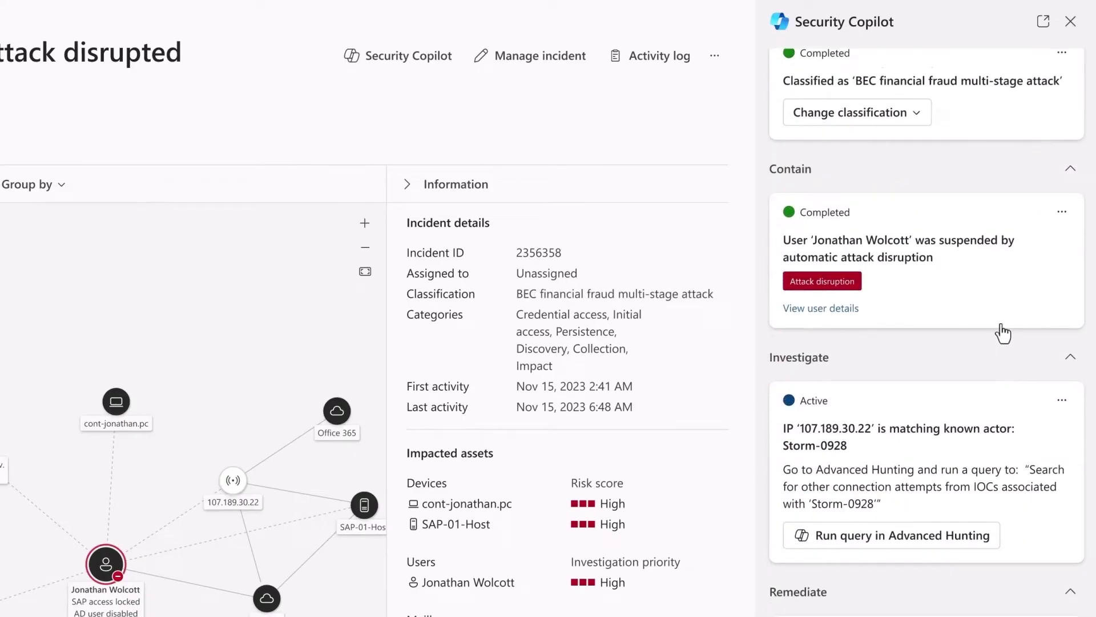
scroll(998, 331, down, 2)
scroll(994, 266, down, 2)
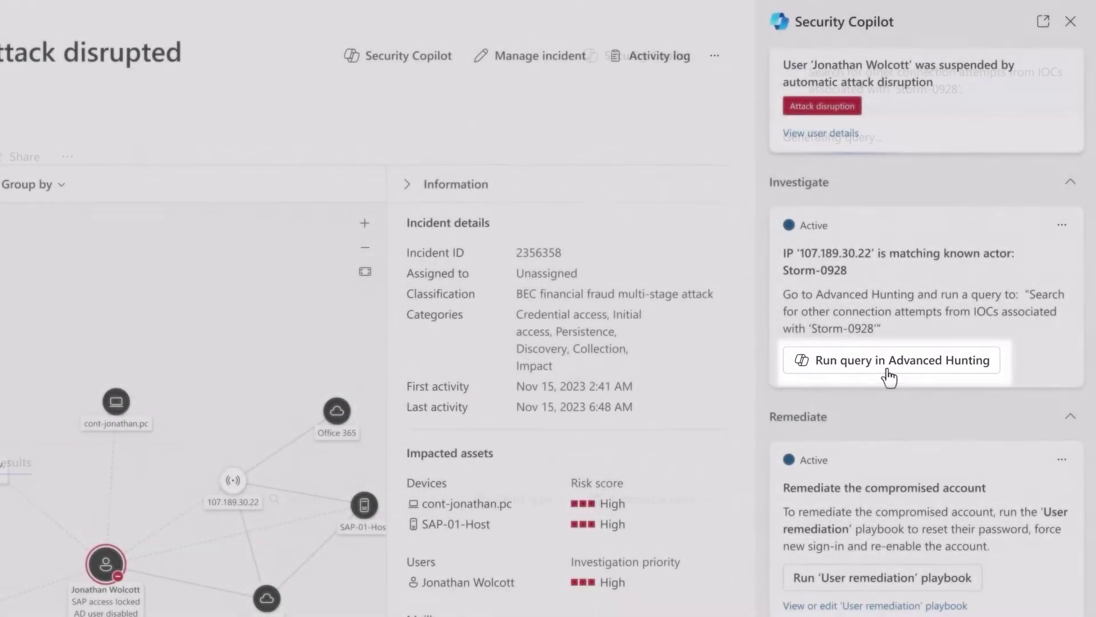
- Run the Storm-0928 hunting query and narrow it to the two successful connections
click(888, 376)
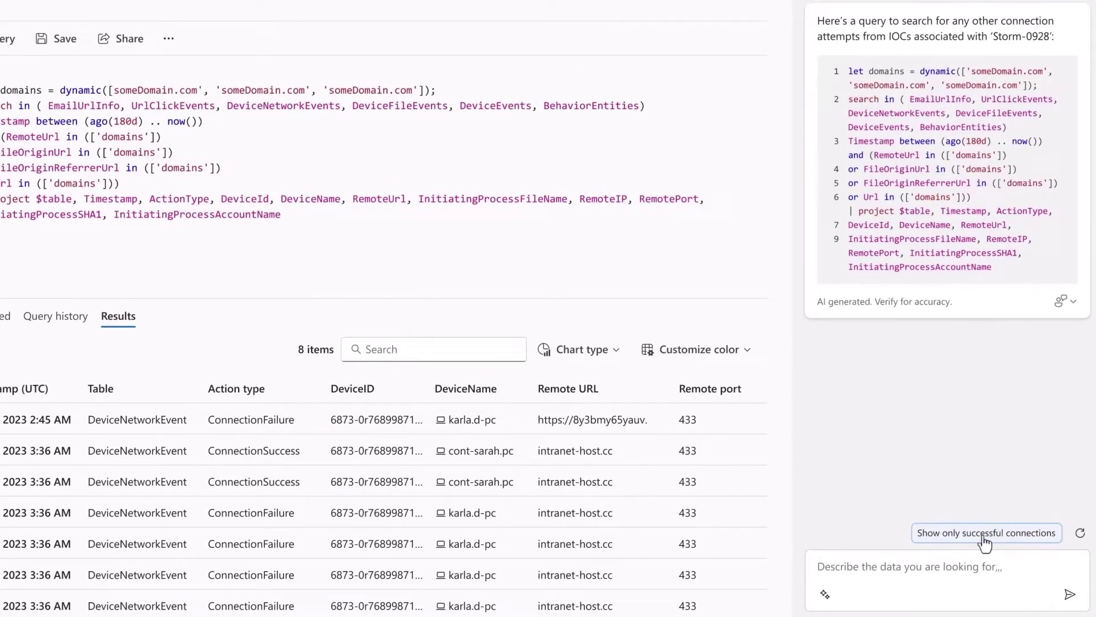
click(969, 542)
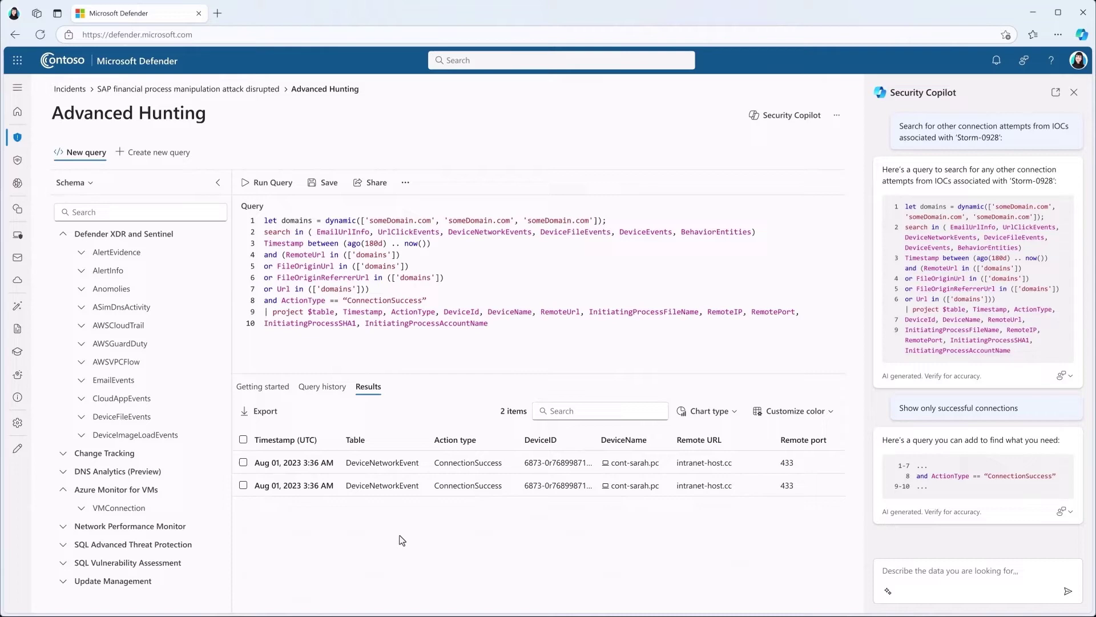
- Link both successful connection results to the incident and return to the SAP fraud incident
click(244, 463)
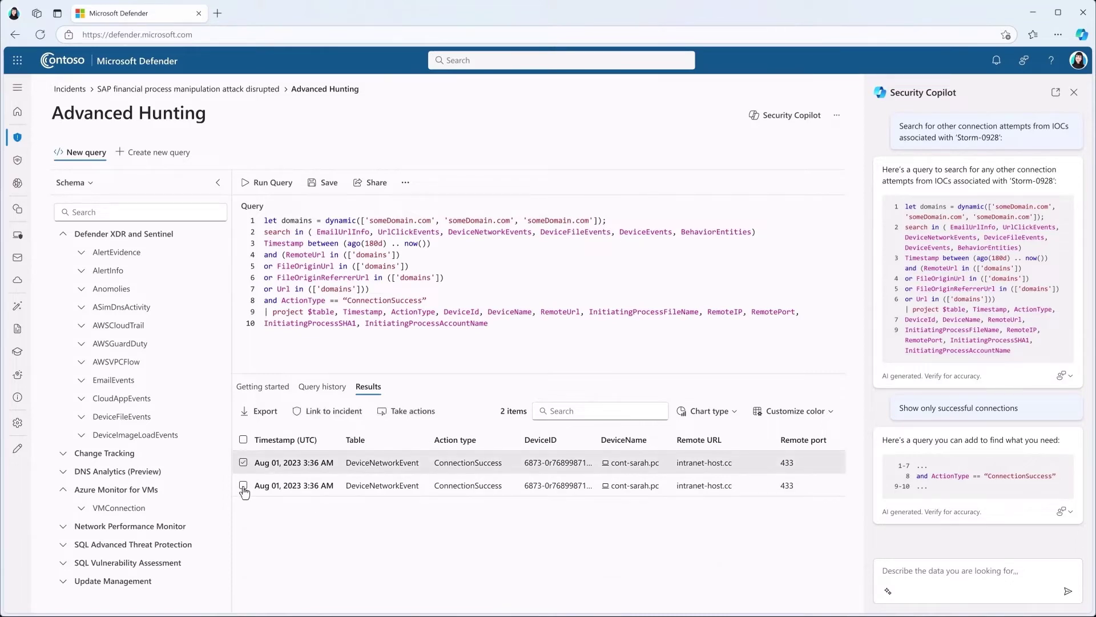
click(244, 485)
click(313, 412)
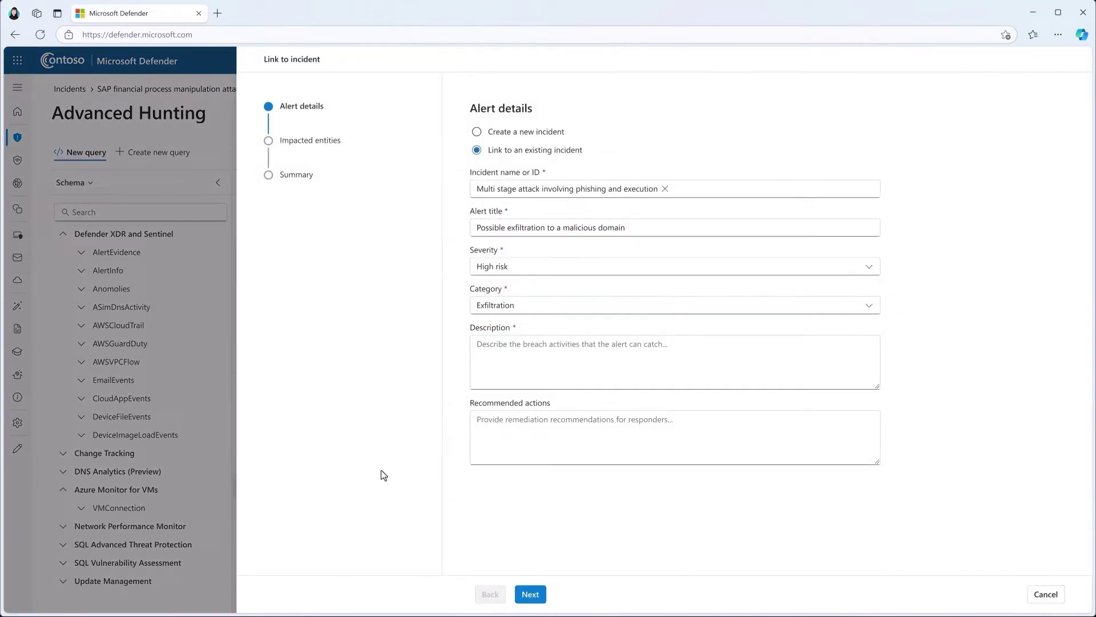
click(524, 594)
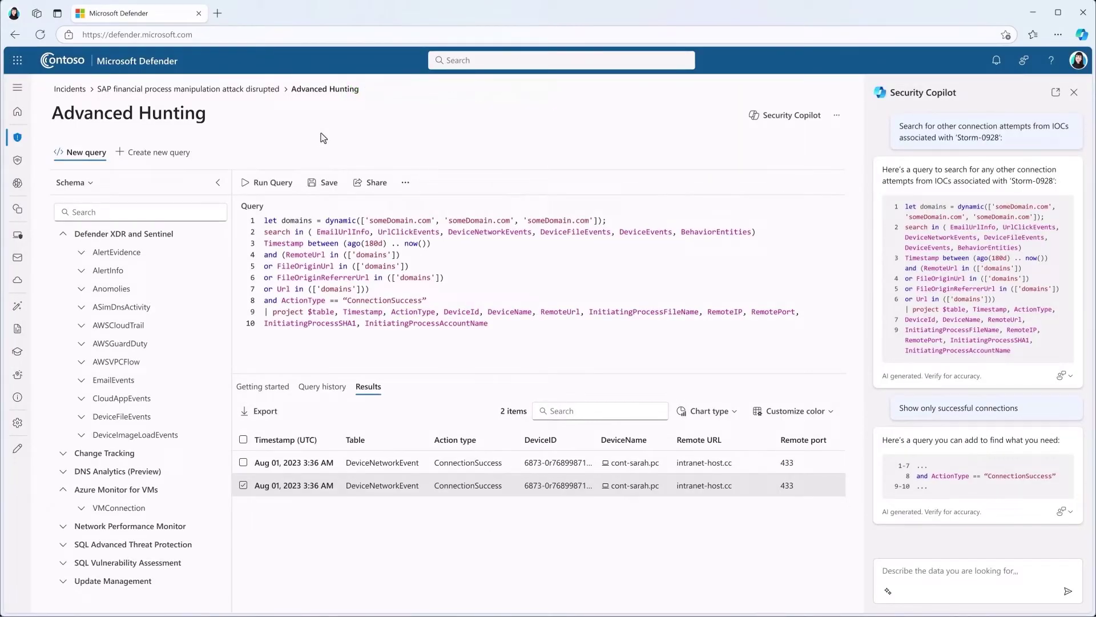
click(264, 91)
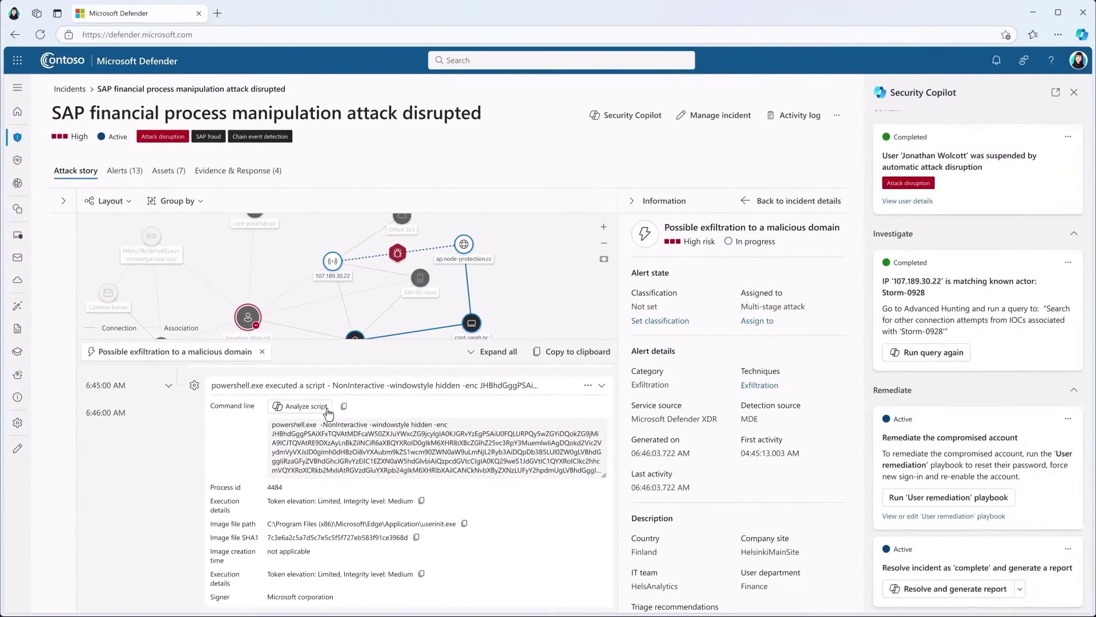
- Have Copilot analyze the encoded PowerShell command line and show its decoded source
click(328, 414)
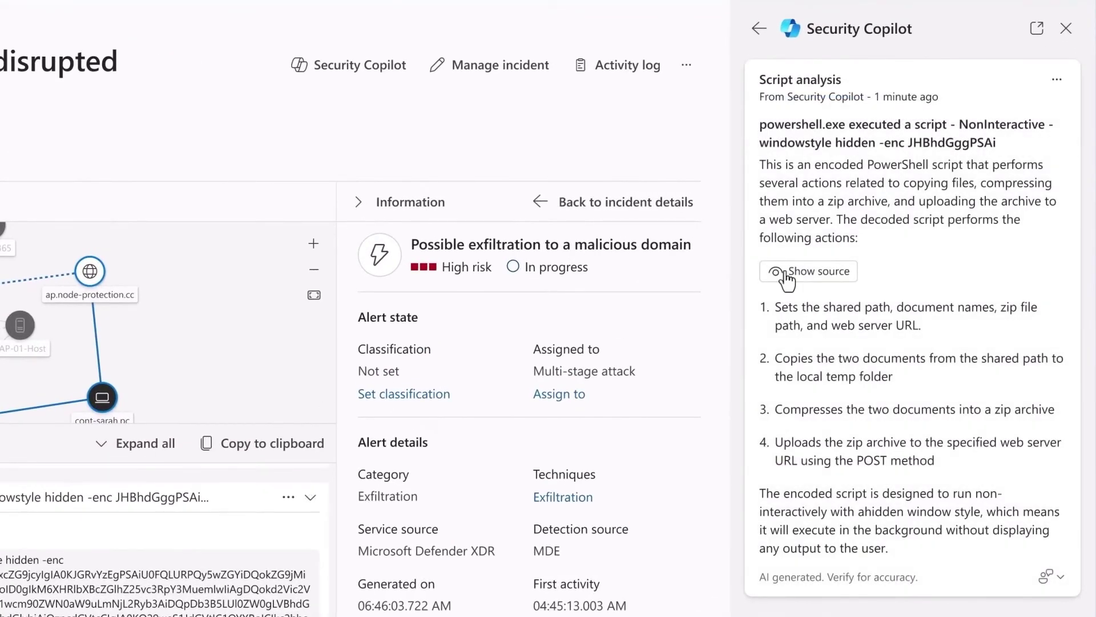
click(784, 274)
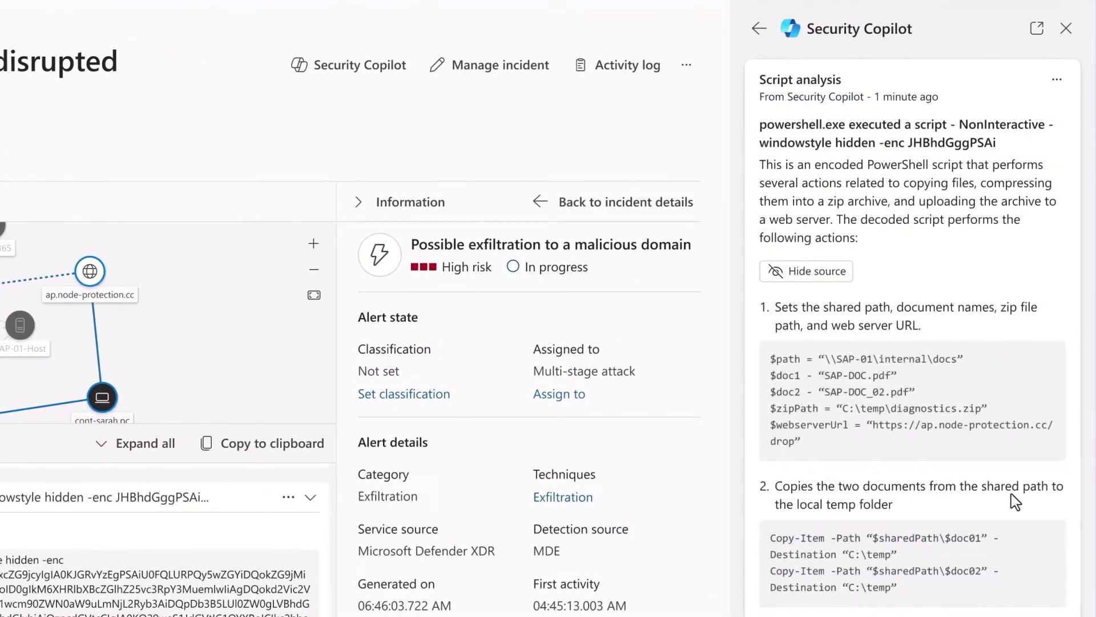
scroll(830, 330, down, 2)
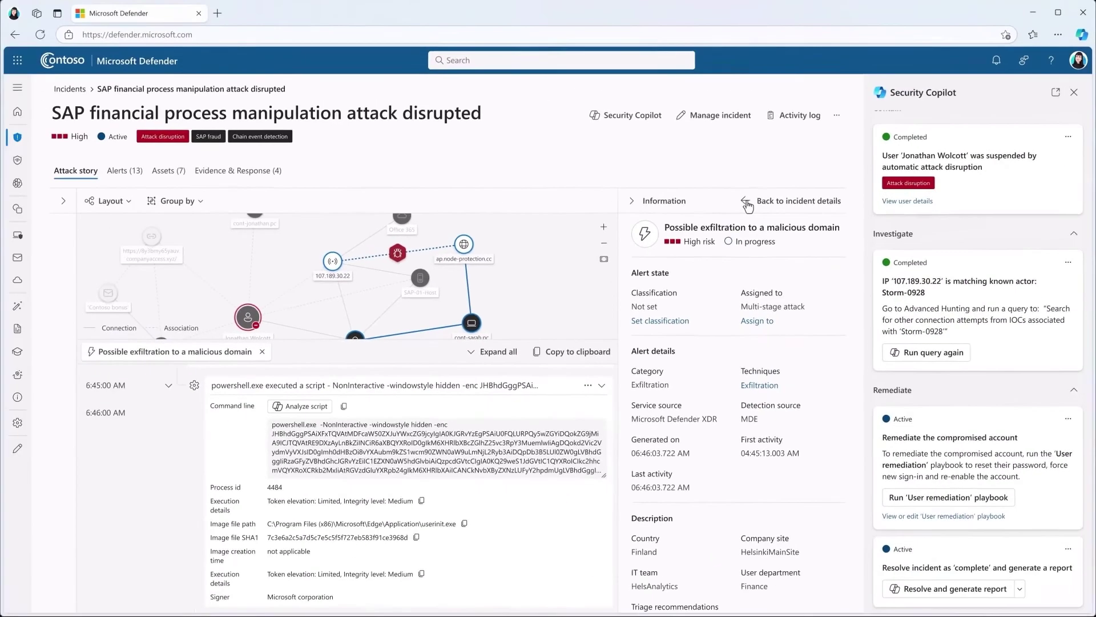
click(751, 205)
click(62, 203)
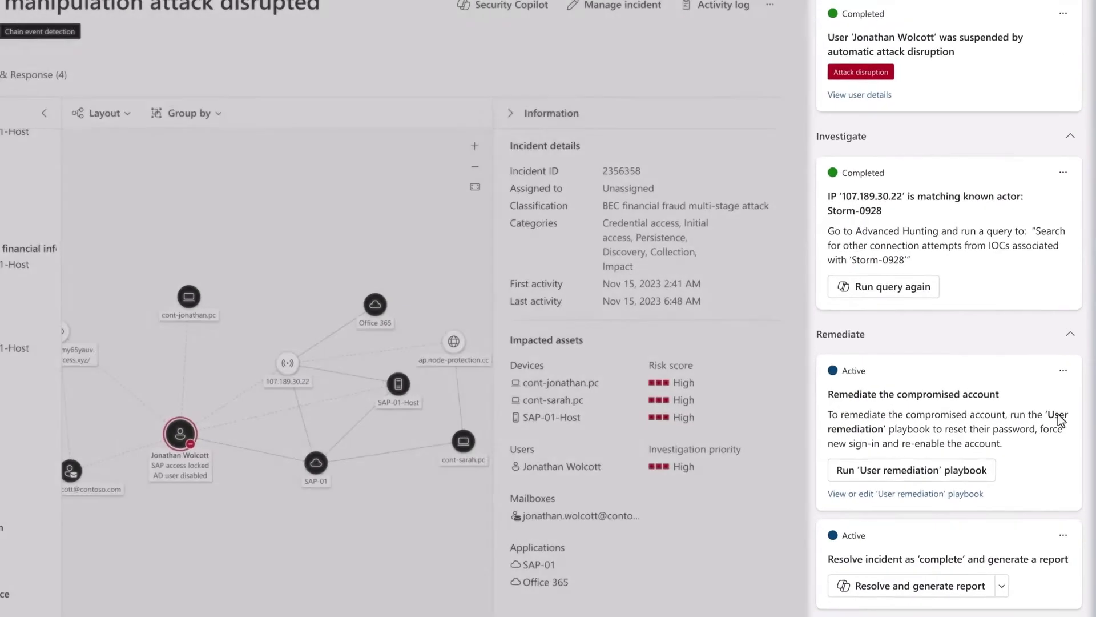
scroll(1071, 474, down, 1)
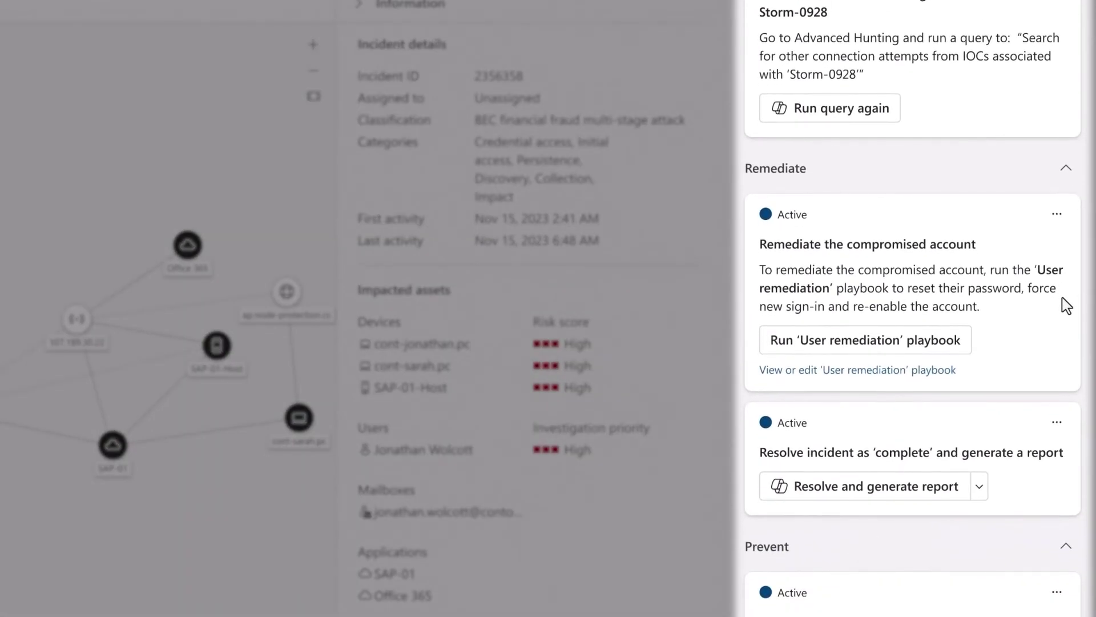
click(967, 344)
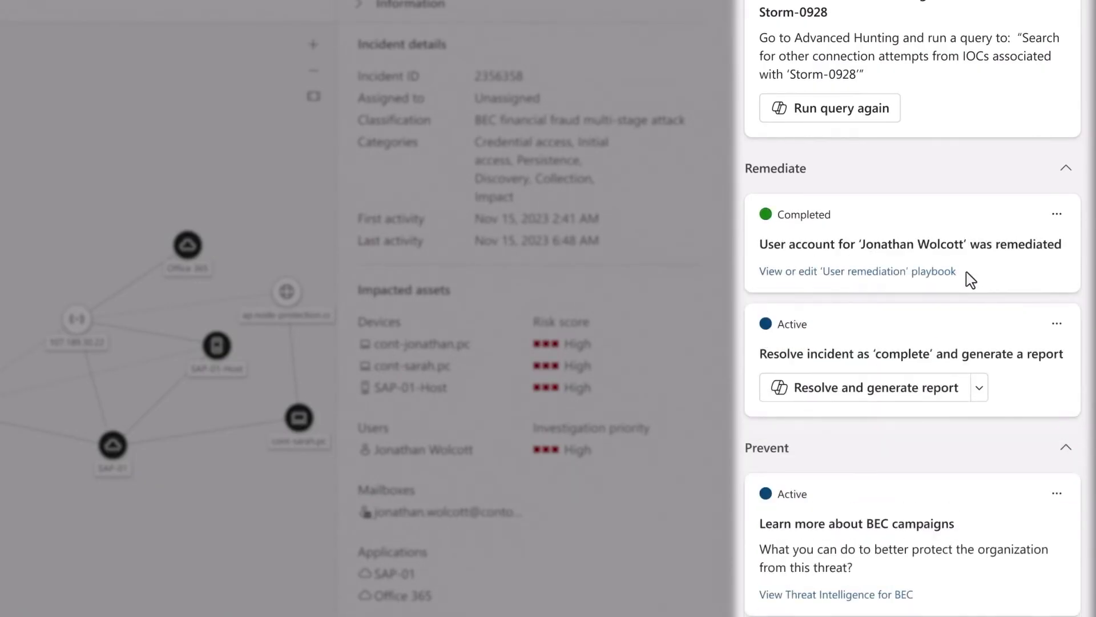
click(951, 389)
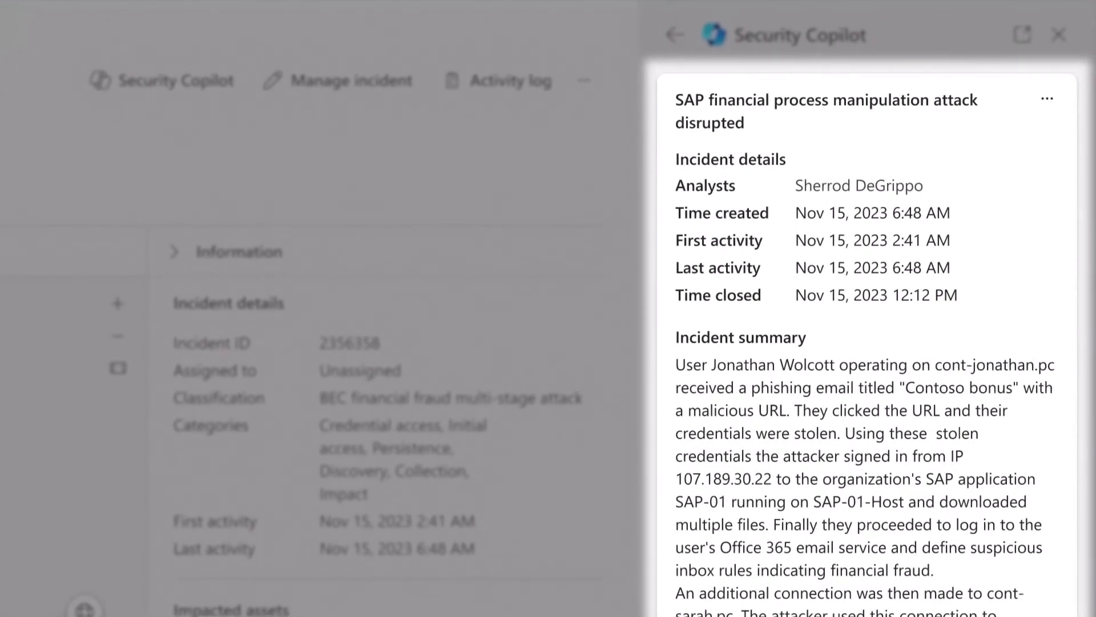
scroll(1018, 539, down, 1)
scroll(1018, 539, down, 2)
scroll(1021, 464, down, 2)
scroll(1017, 381, down, 2)
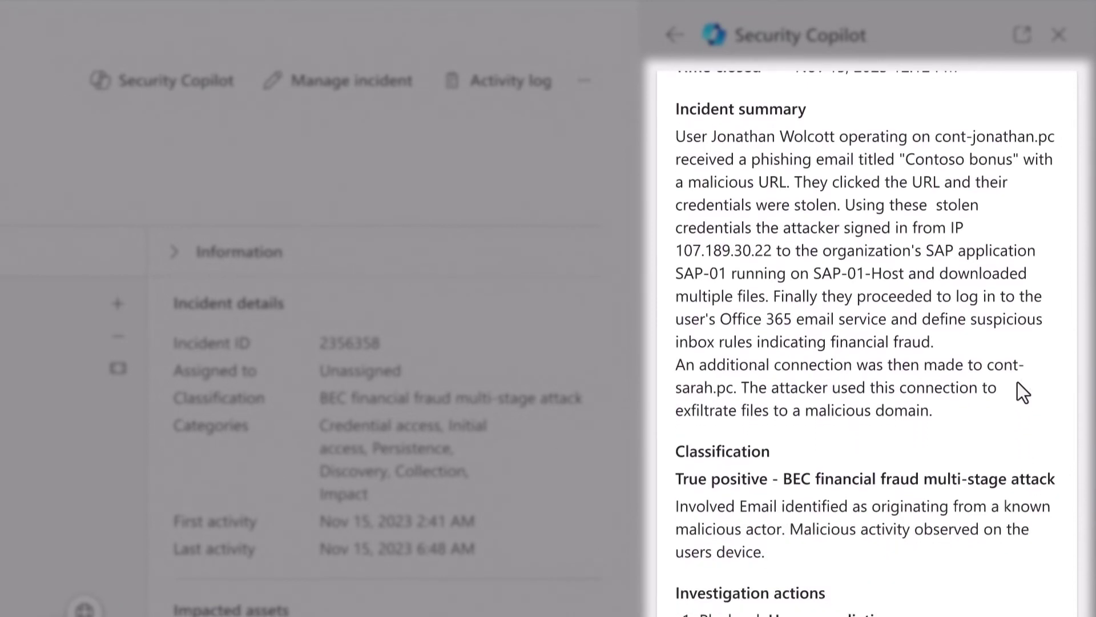
scroll(1019, 371, up, 1)
scroll(1027, 394, up, 2)
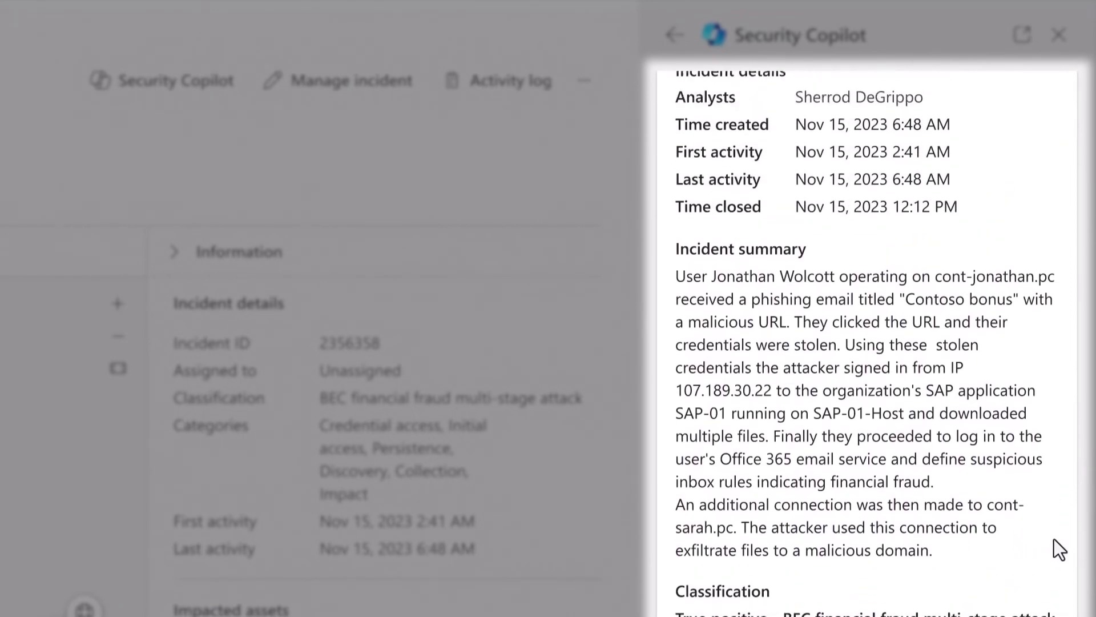
scroll(1054, 548, up, 2)
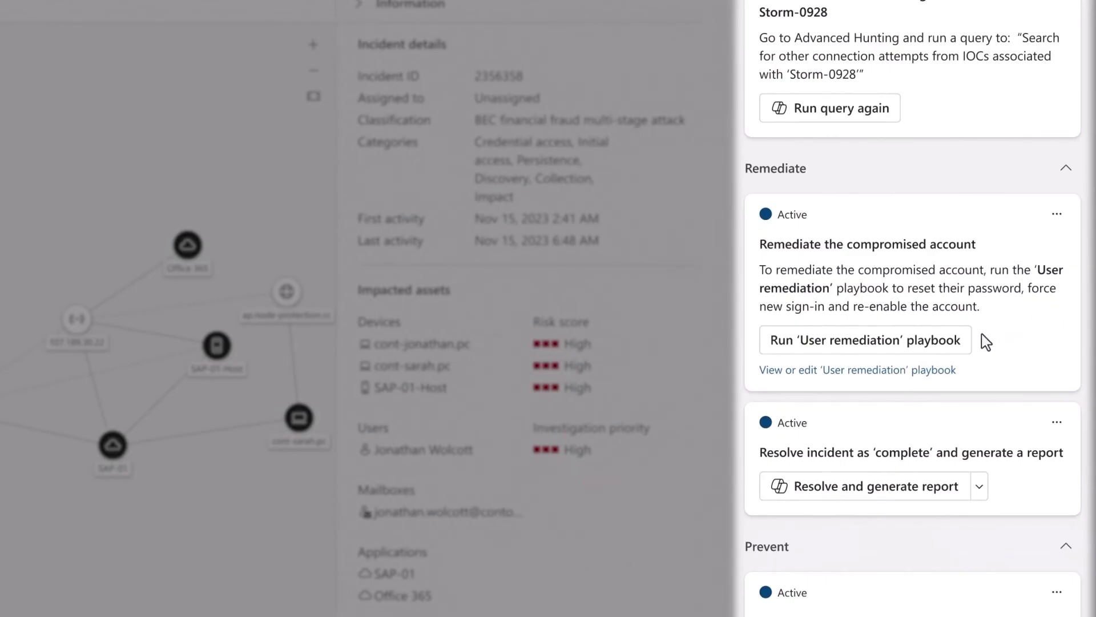
- Rerun the User remediation playbook and regenerate the closed-incident report, leaving the playbook in progress
click(865, 341)
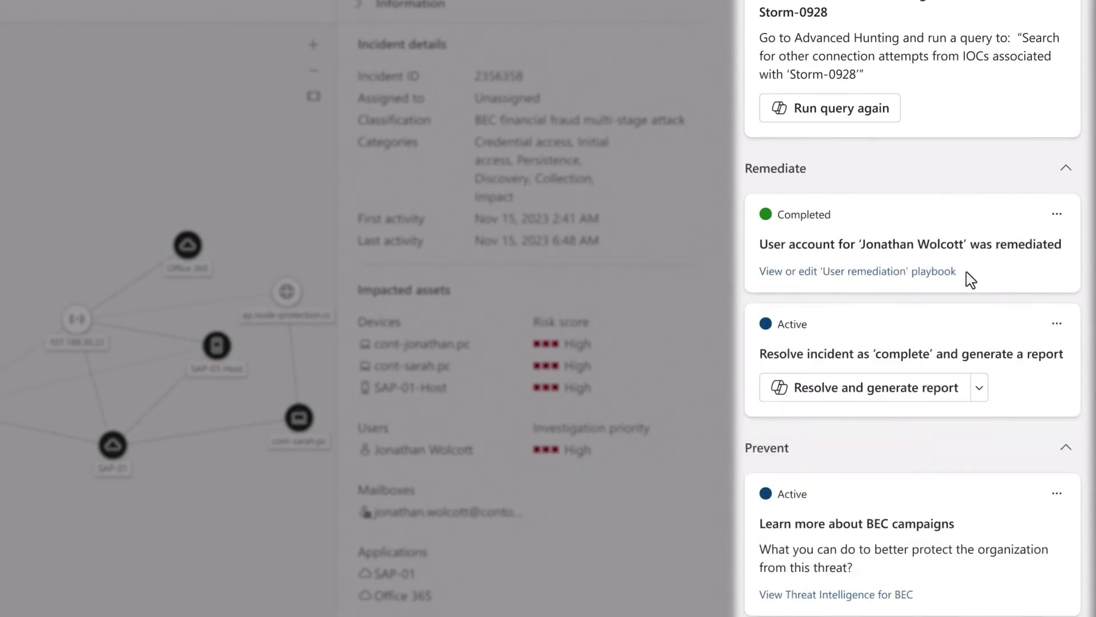
click(949, 388)
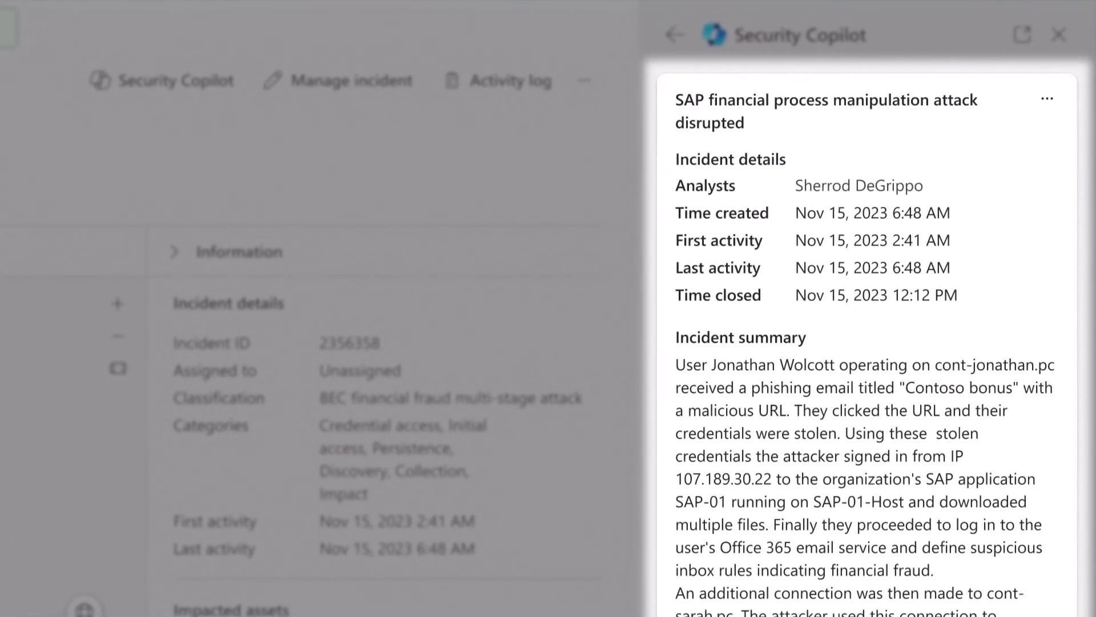
scroll(1019, 514, down, 5)
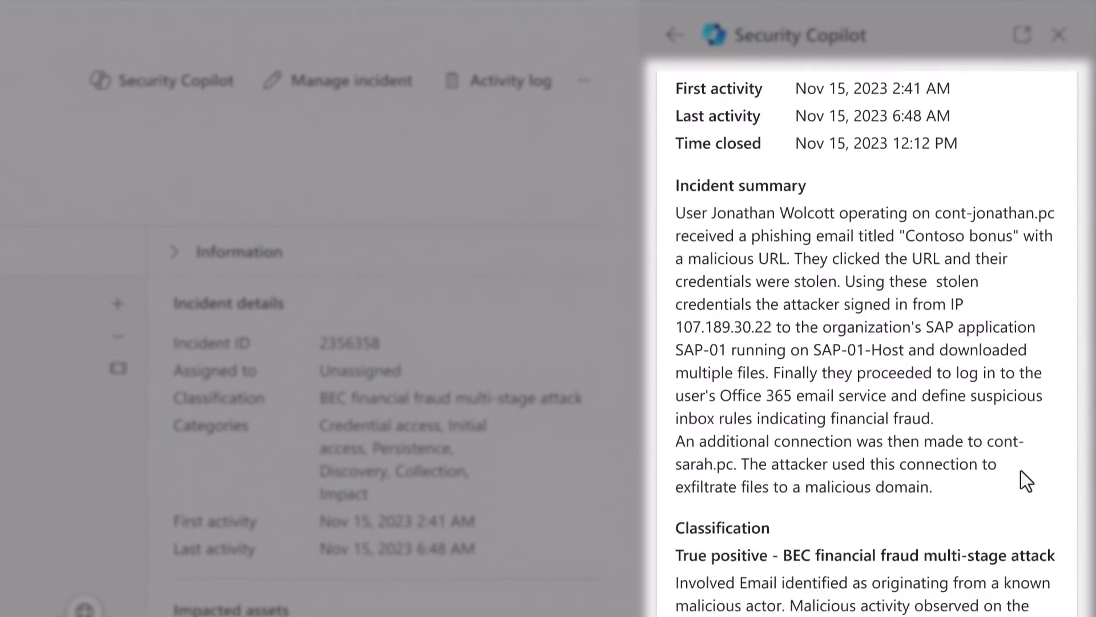
scroll(1018, 369, up, 3)
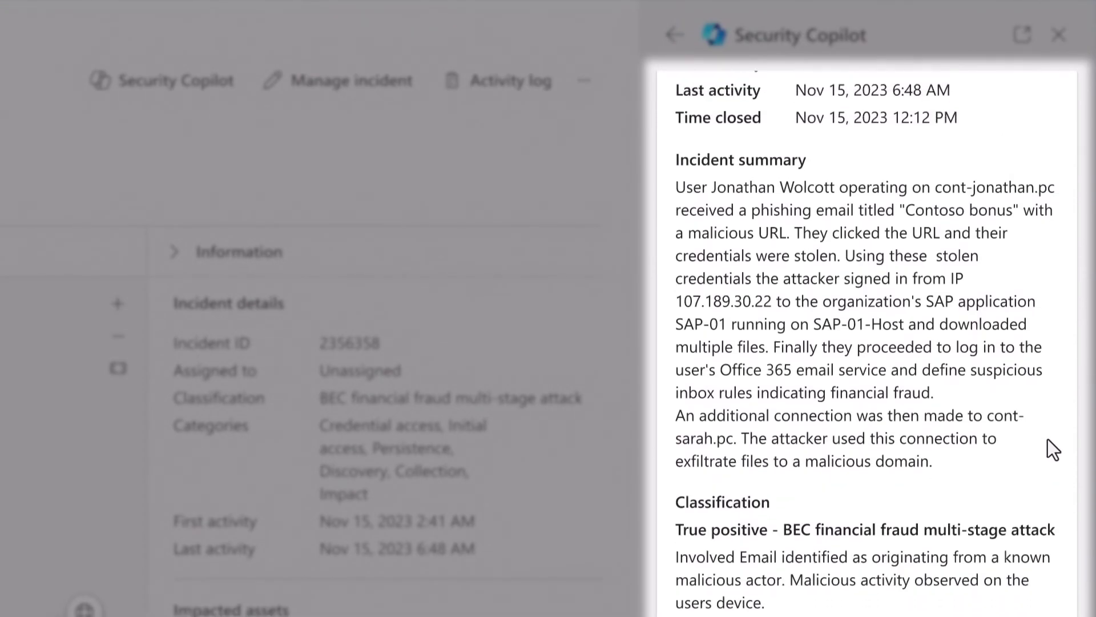
scroll(1055, 533, up, 2)
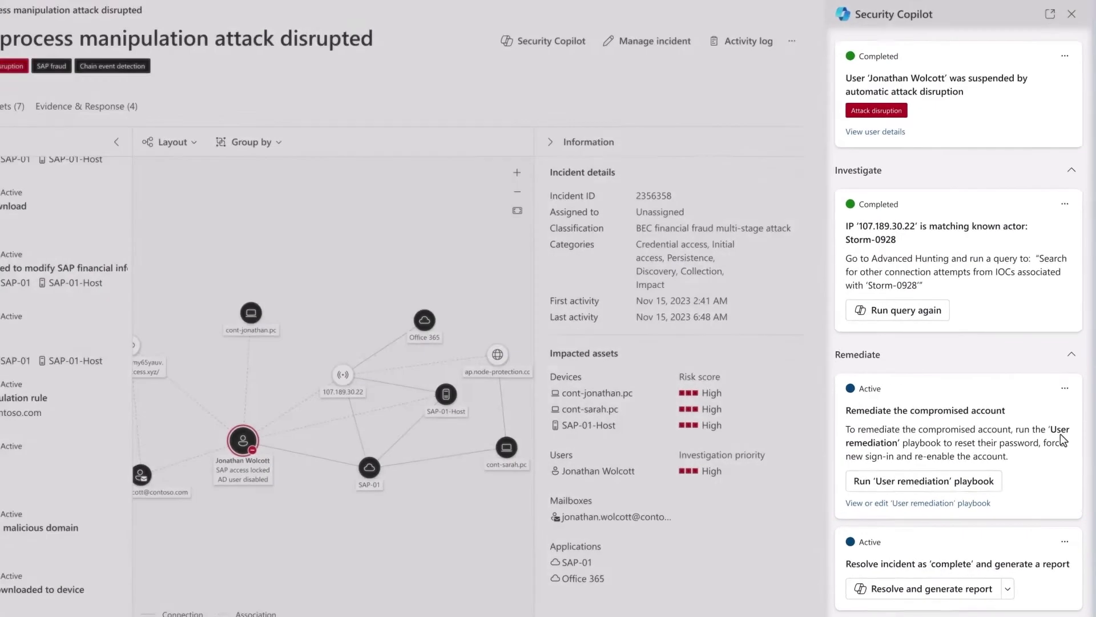
scroll(1066, 313, down, 1)
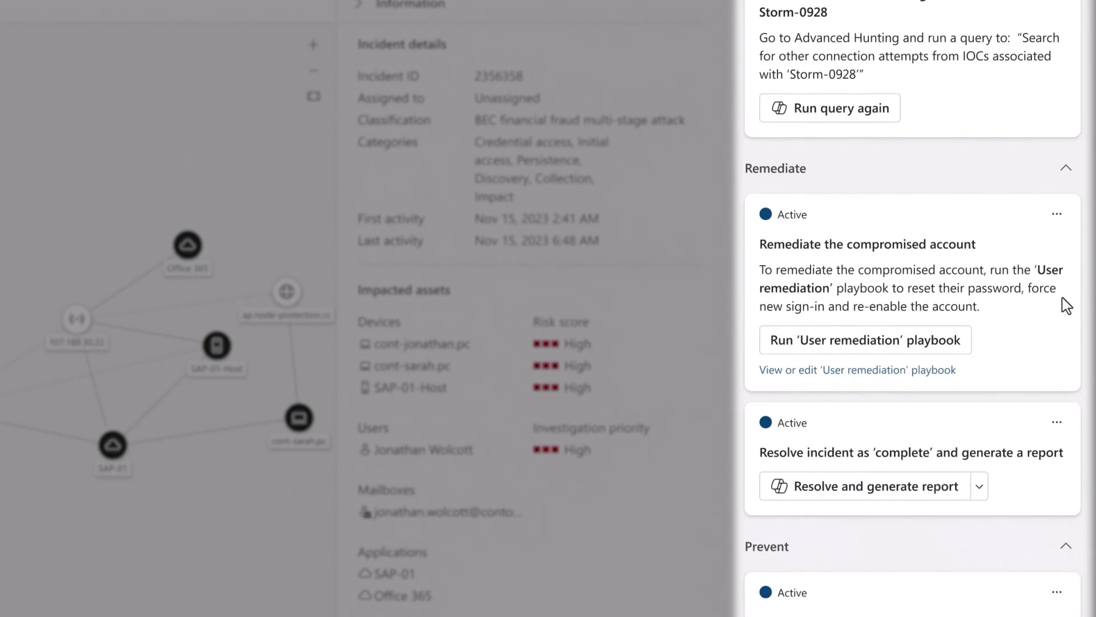
click(865, 340)
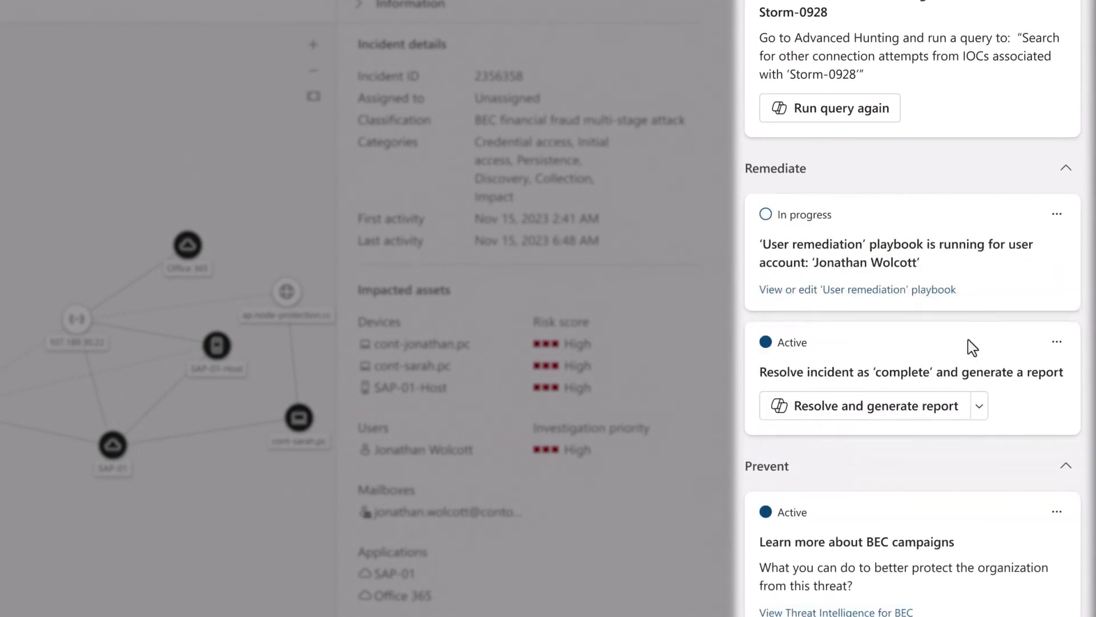